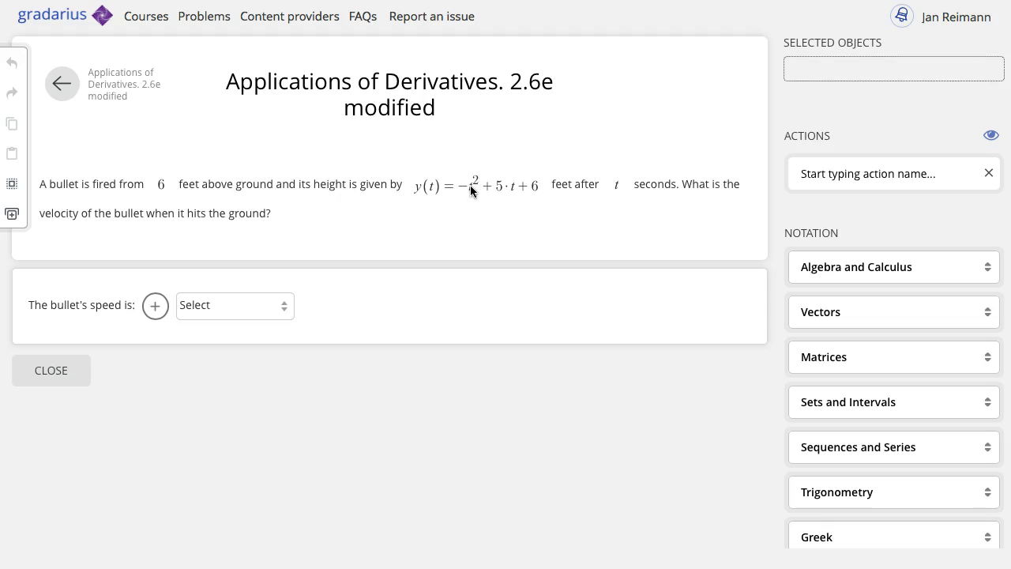
Apply the Derivative action to the given height function y(t), with t as the differentiation variable
click(471, 192)
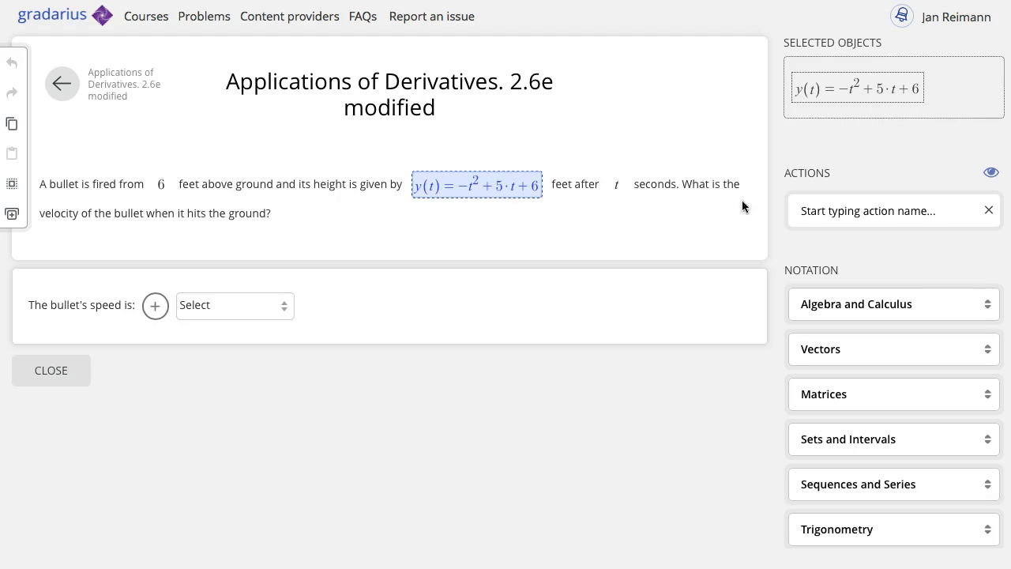
click(840, 217)
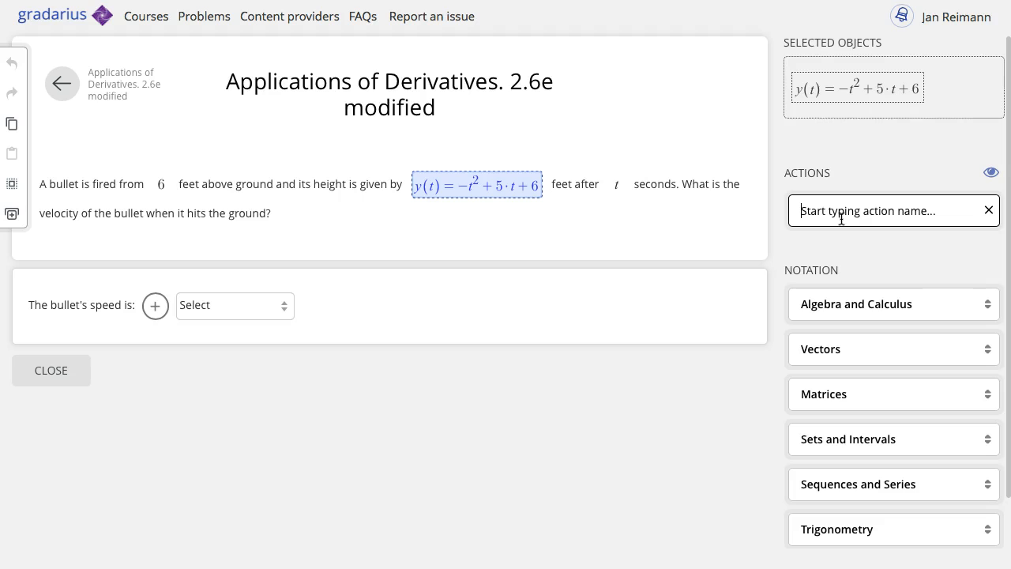
text(deriv)
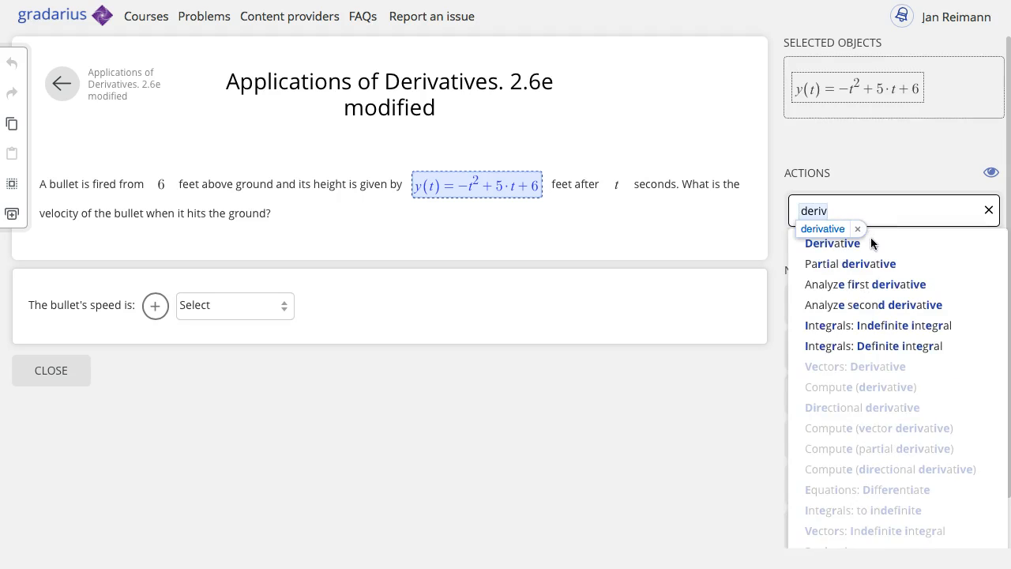
click(856, 244)
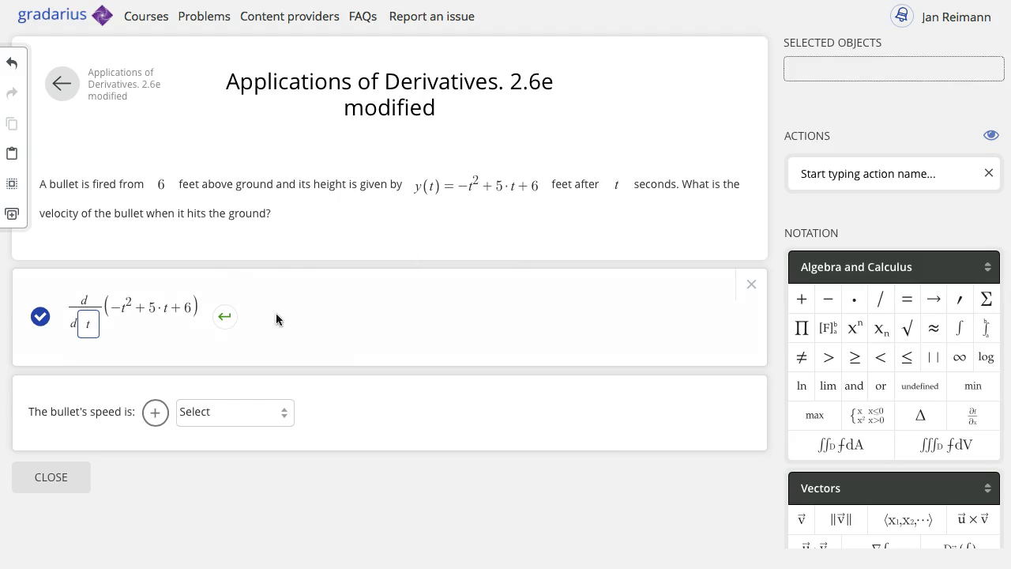
click(224, 324)
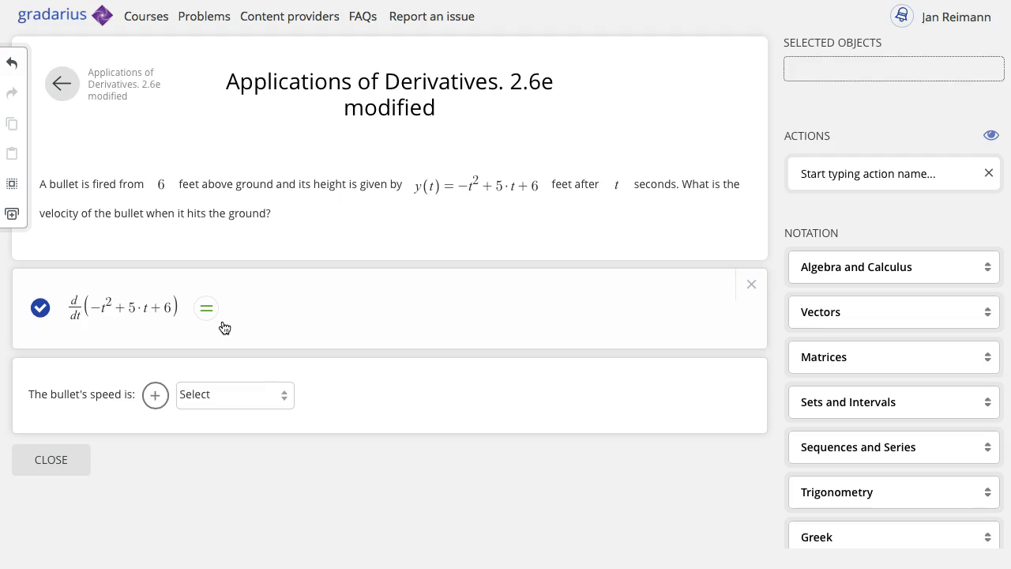
Start a rewrite of the derivative expression and remove the d/dt operator and parentheses from the editable copy
click(206, 310)
click(183, 348)
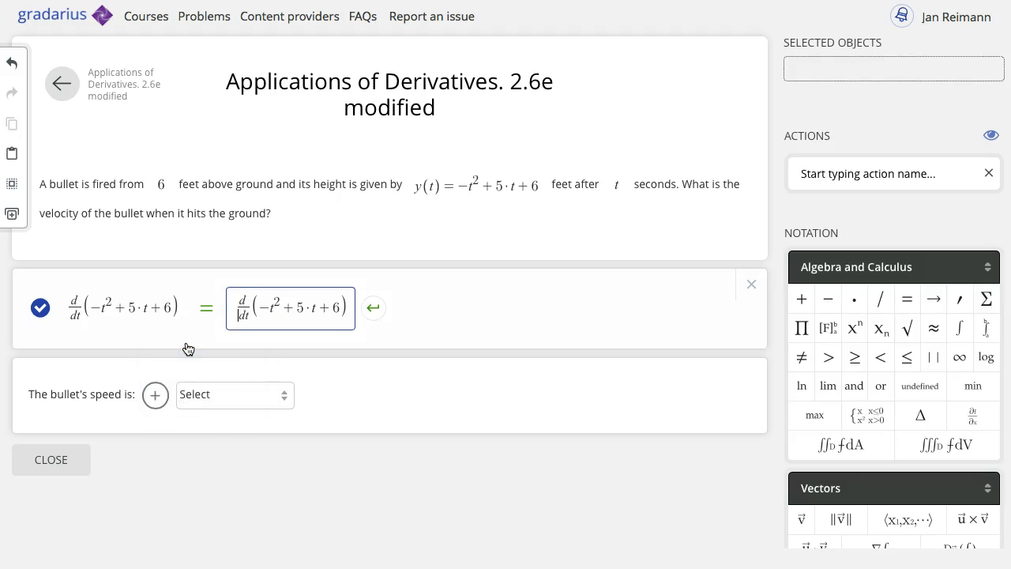
key(BackSpace)
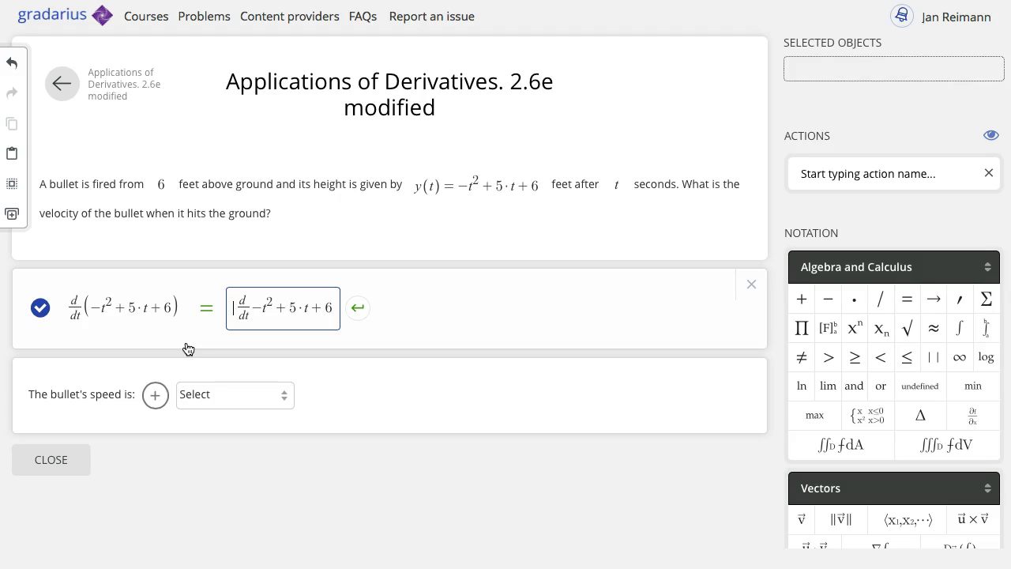
key(BackSpace)
key(BackSpace)
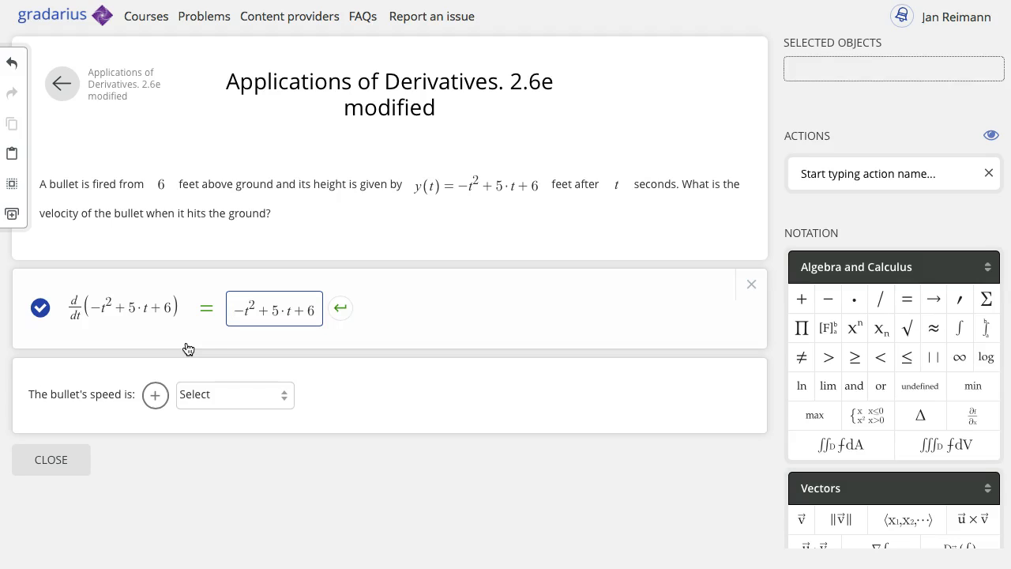
Edit the remaining polynomial to −2t + 5 and submit it as the evaluated derivative
text(2)
key(Right)
key(Right)
key(Right)
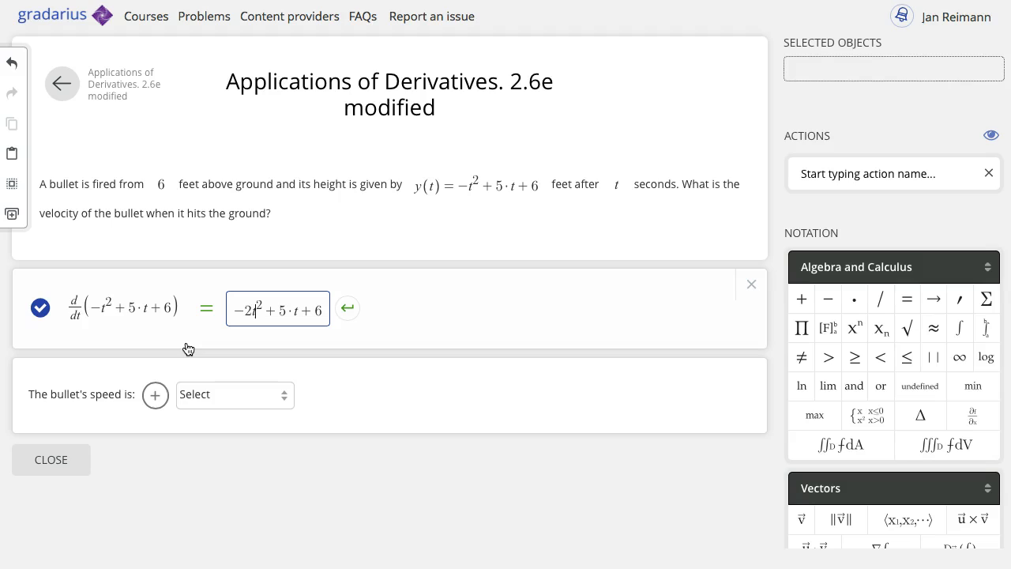
key(BackSpace)
key(Right)
key(BackSpace)
key(BackSpace)
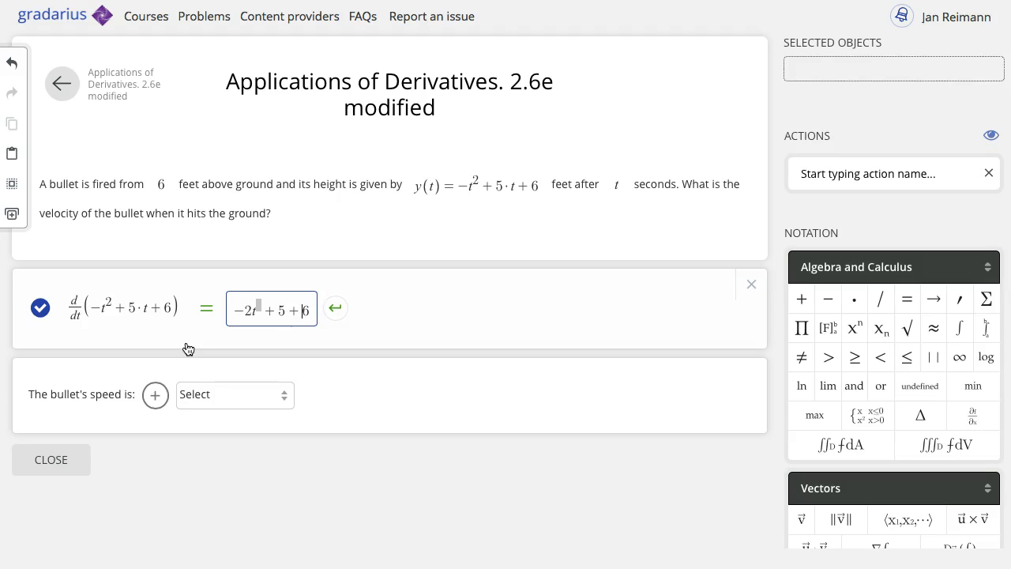
key(Delete)
key(BackSpace)
click(312, 314)
click(312, 316)
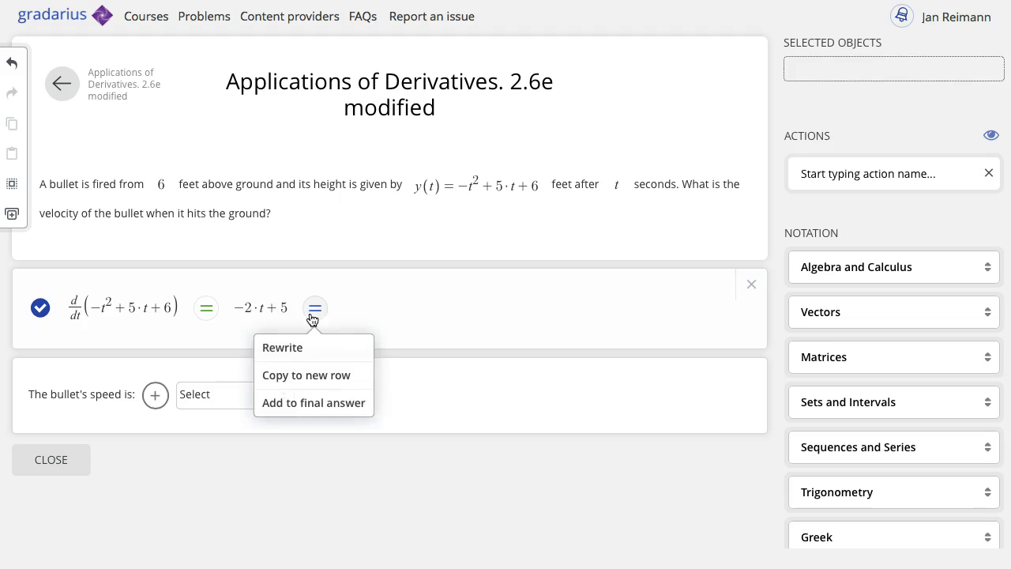
click(192, 337)
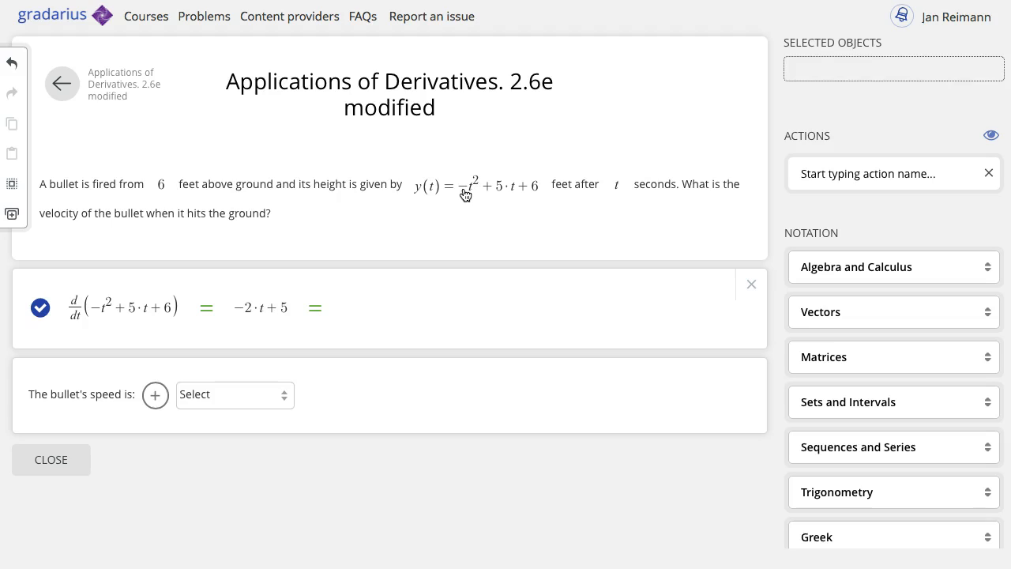
Find the zeros of −t² + 5·t + 6 from the problem statement with the Functions: Zeros action
drag(465, 194, 540, 198)
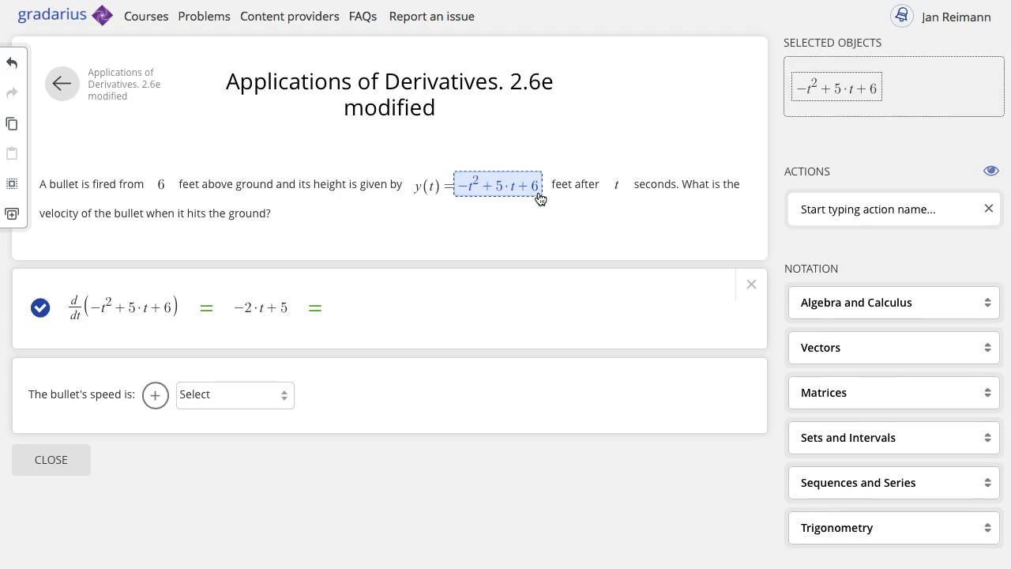
text(zero)
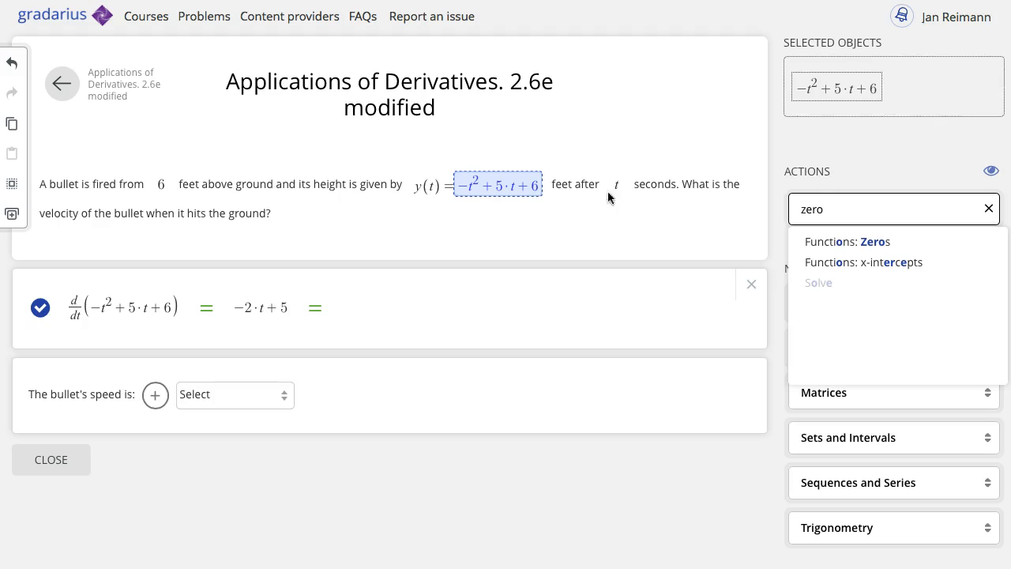
click(845, 240)
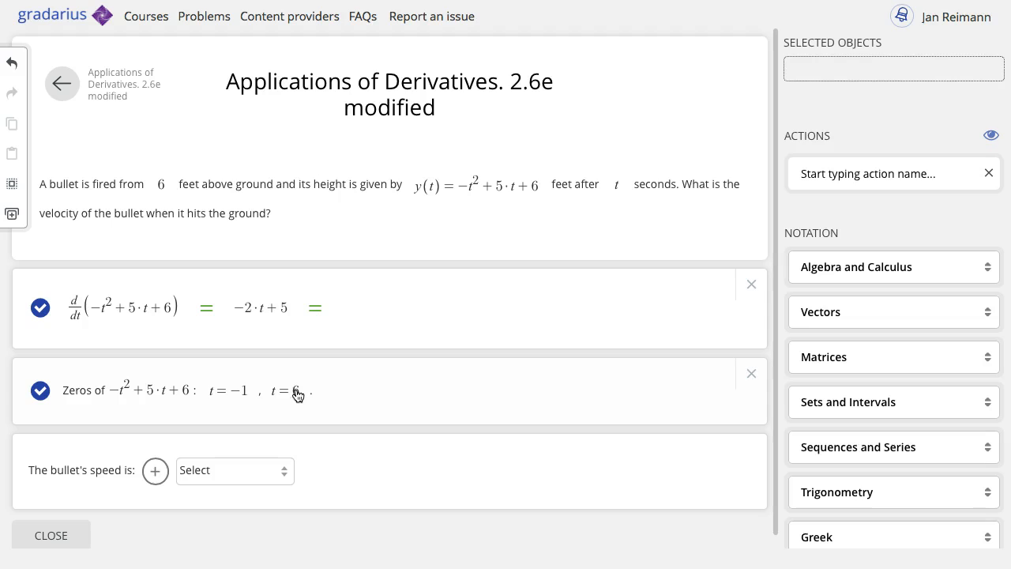
drag(273, 393, 302, 396)
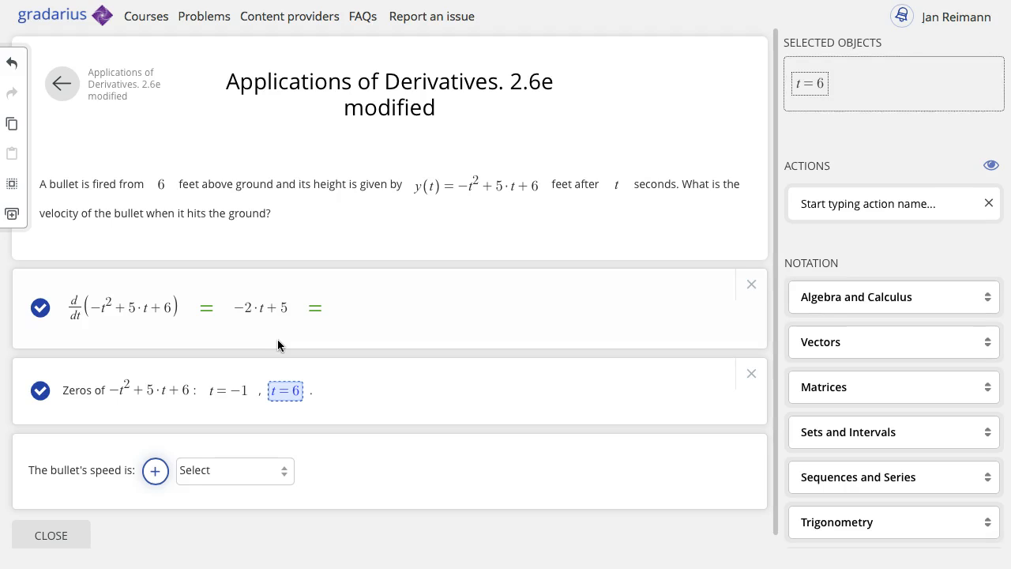
click(239, 310)
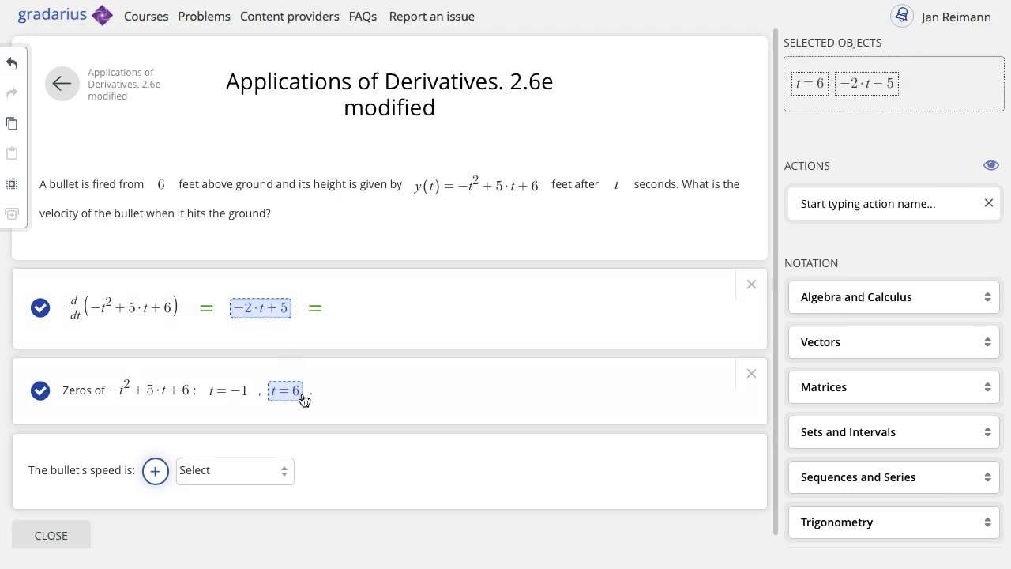
click(322, 420)
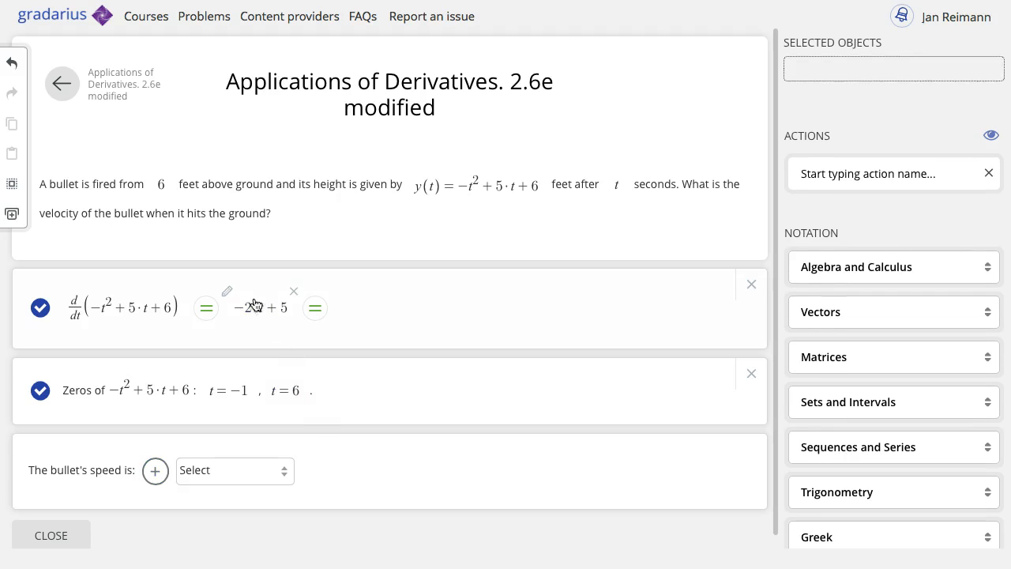
Evaluate the derivative −2·t + 5 at t = 6 with the Functions: Evaluate at action
drag(237, 310, 291, 312)
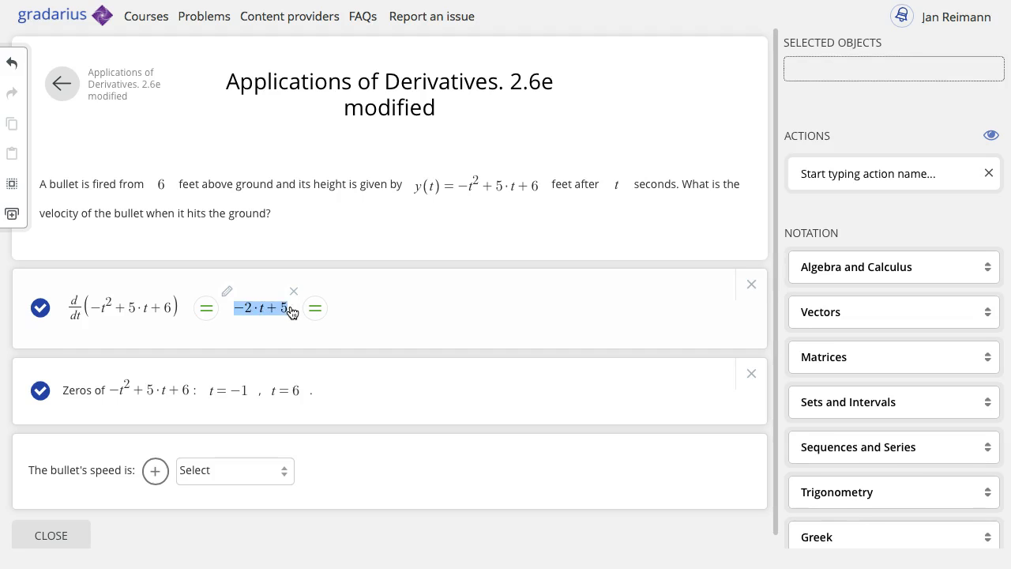
text(evalua)
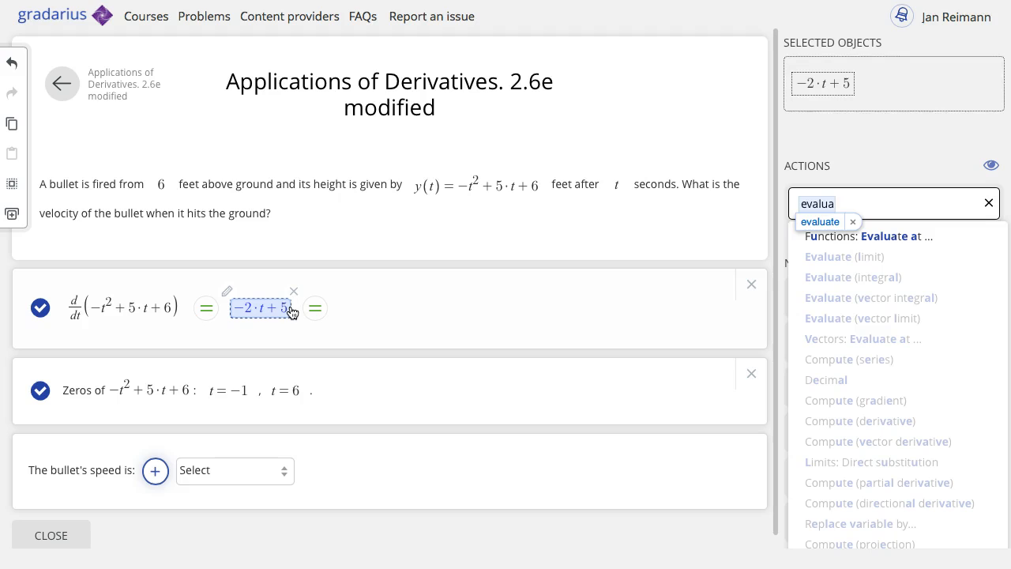
text(te)
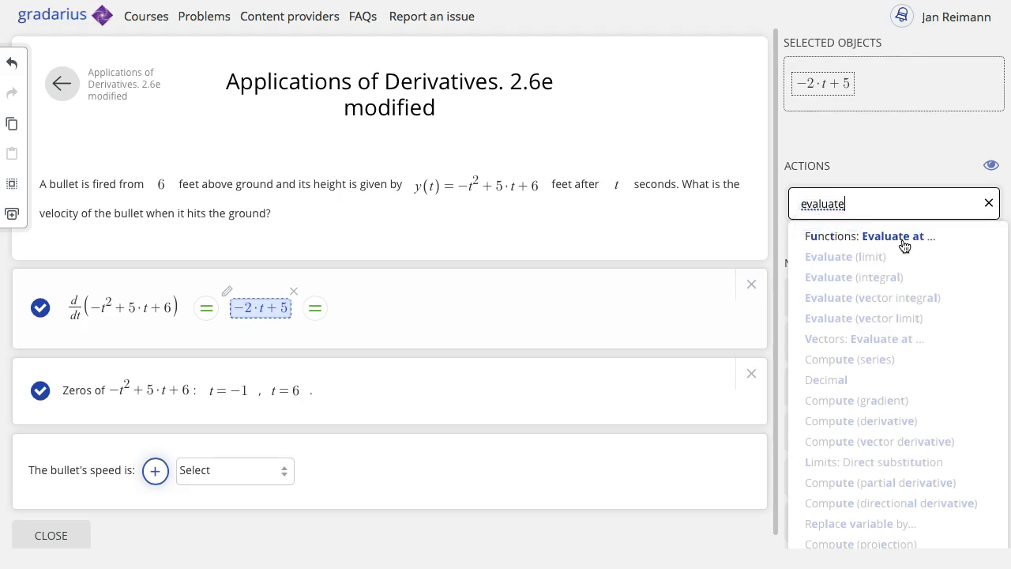
click(904, 241)
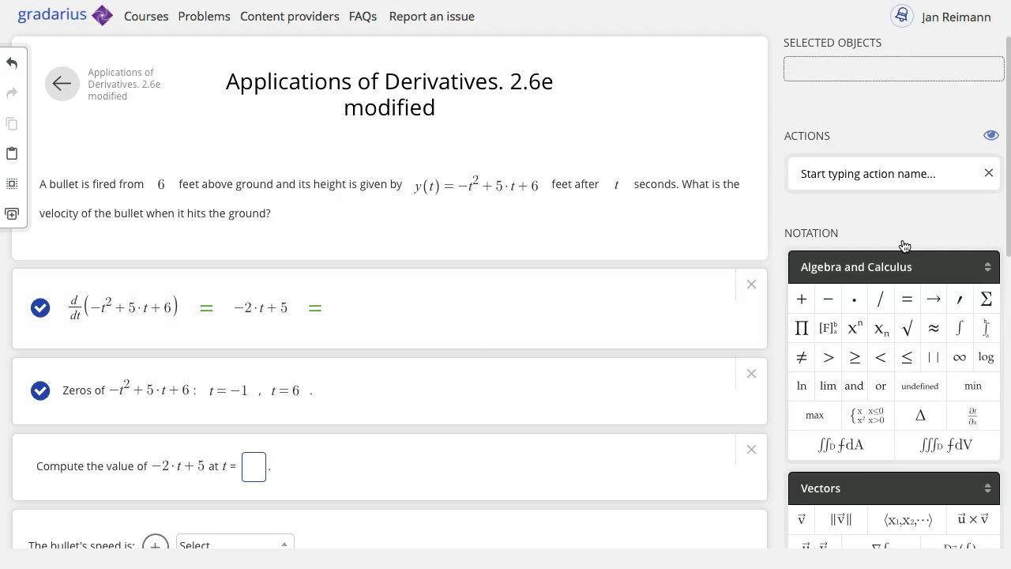
text(6)
key(Return)
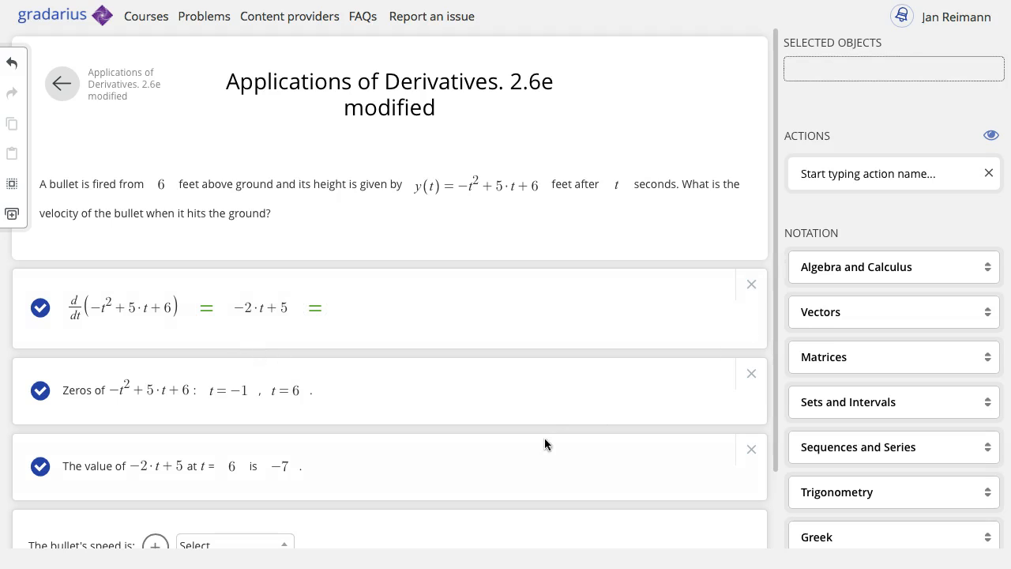
Insert the computed value −7 as the bullet's speed in the final answer and set its unit to ft/sec
scroll(357, 465, down, 1)
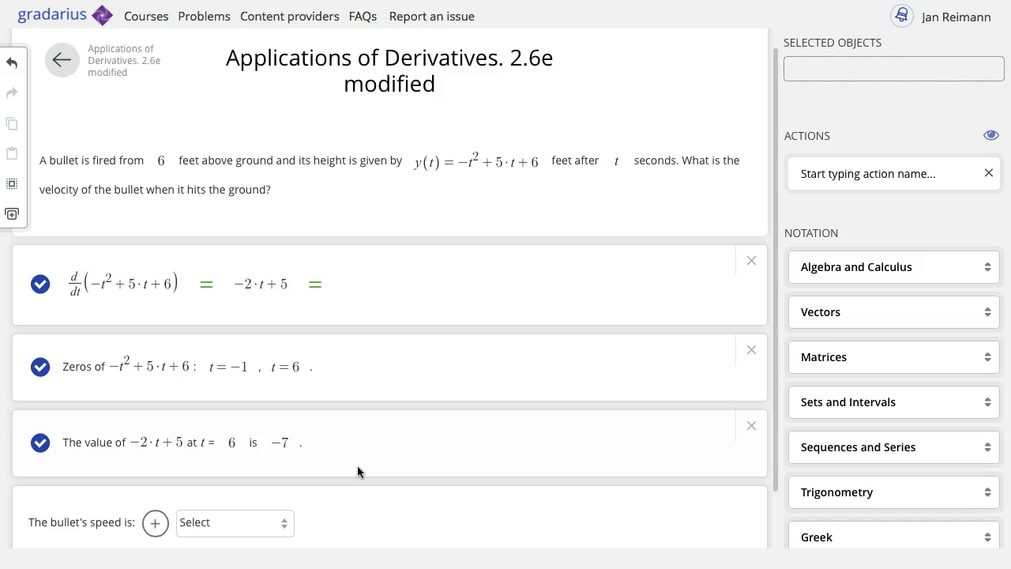
click(279, 444)
click(154, 522)
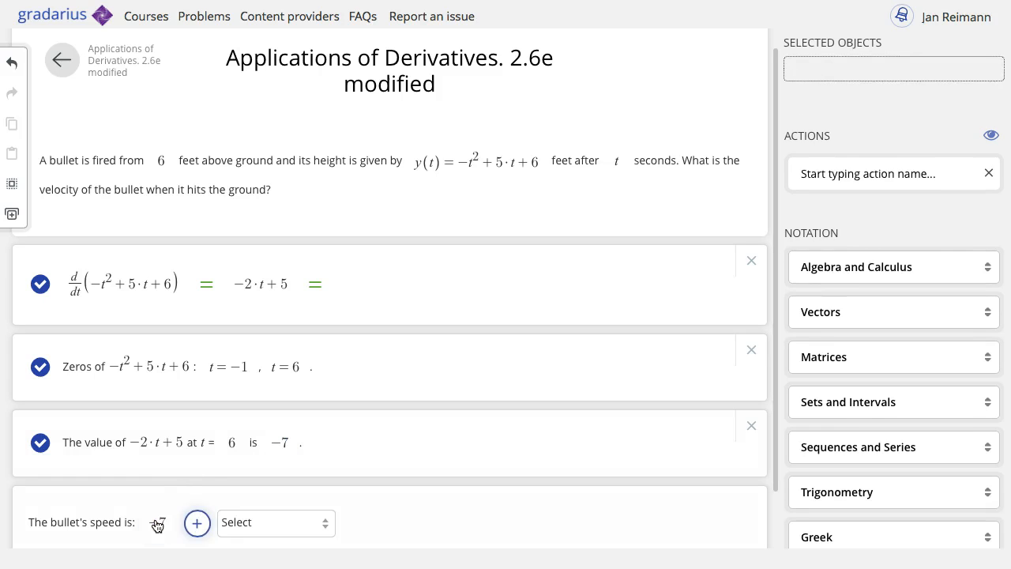
click(294, 527)
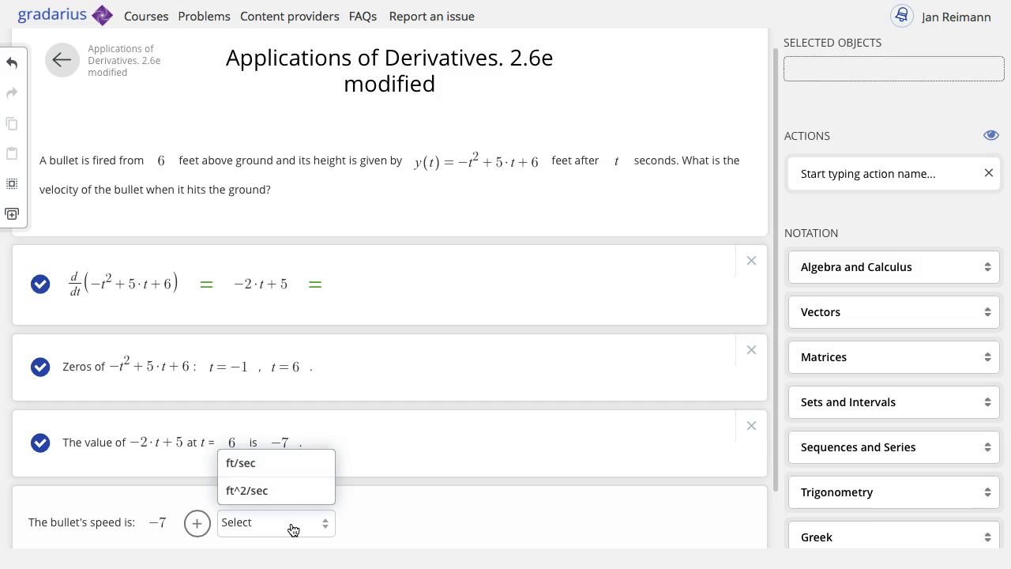
click(244, 462)
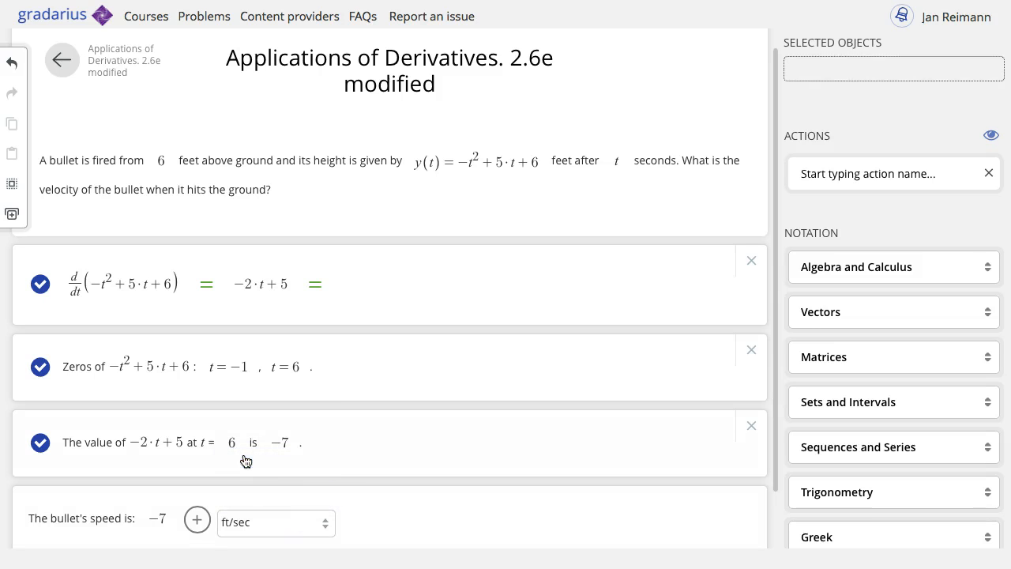
Submit the completed final answer for checking and review the graded solution
scroll(245, 460, down, 1)
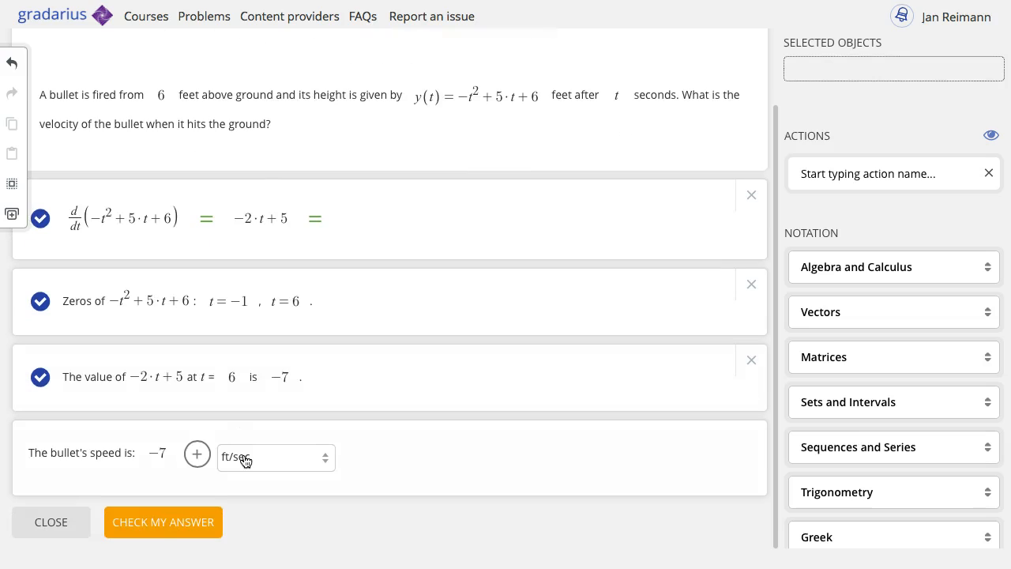
click(161, 524)
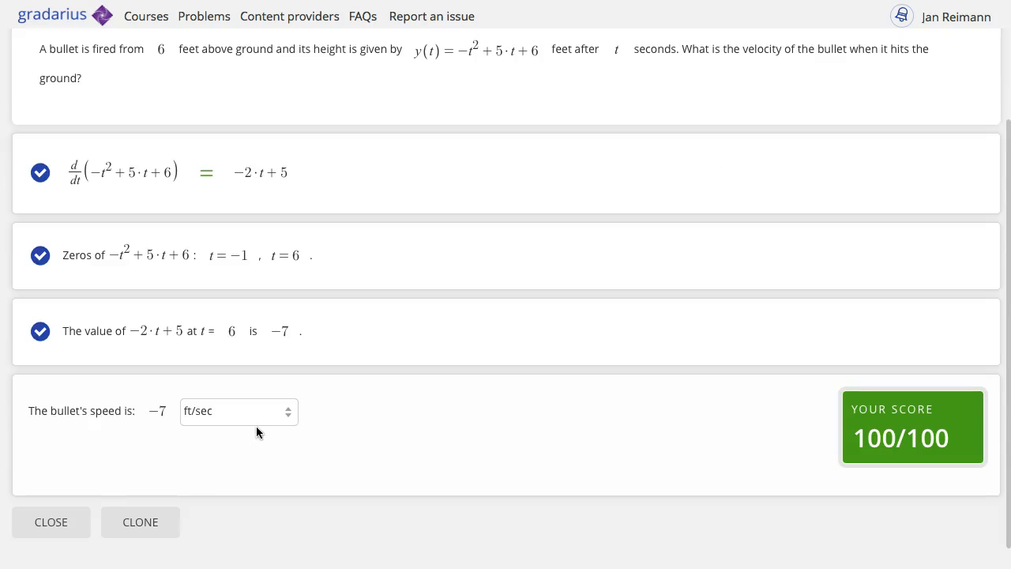
scroll(255, 426, up, 1)
scroll(256, 426, up, 1)
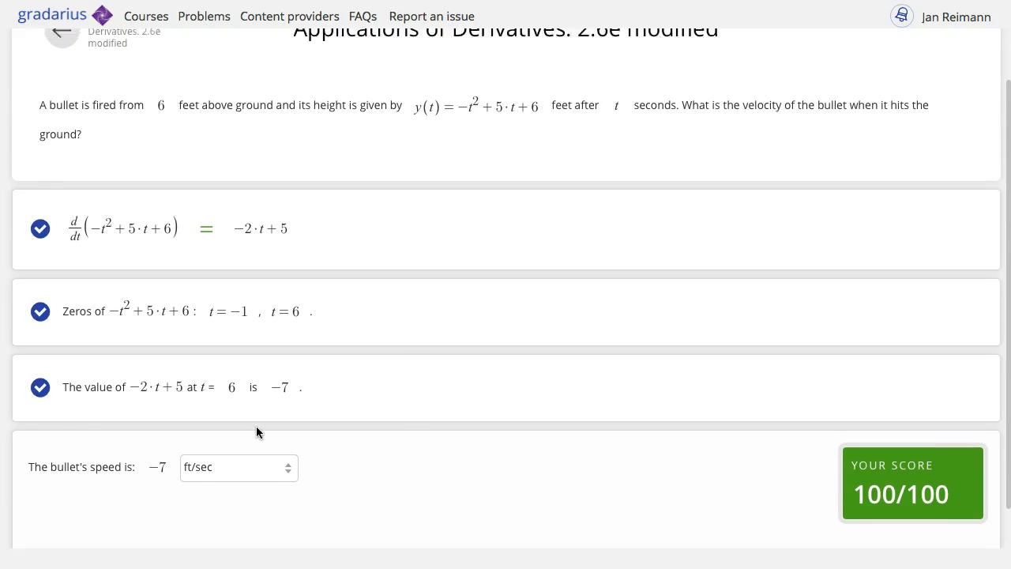